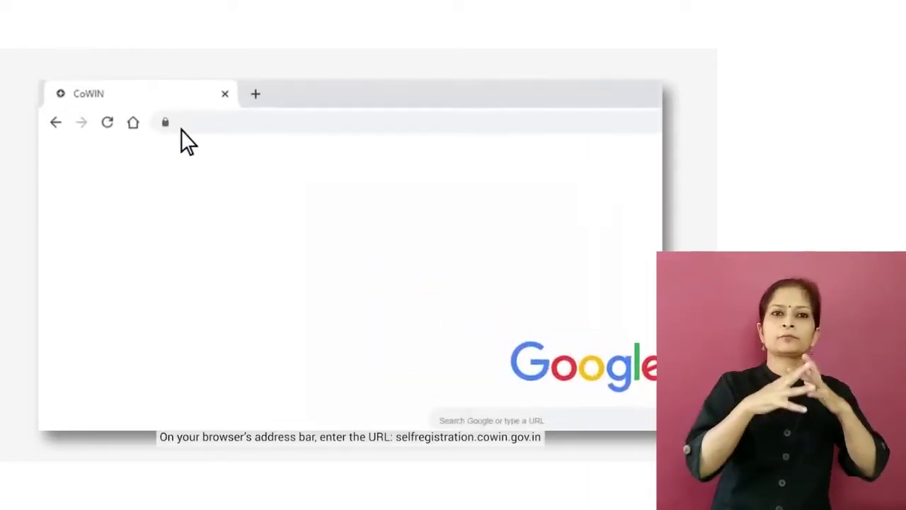
# Step: Load selfregistration.cowin.gov.in and go to its Register/Sign In page
pyautogui.write('selfregistration.cowin.gov.in')
pyautogui.press('Return')
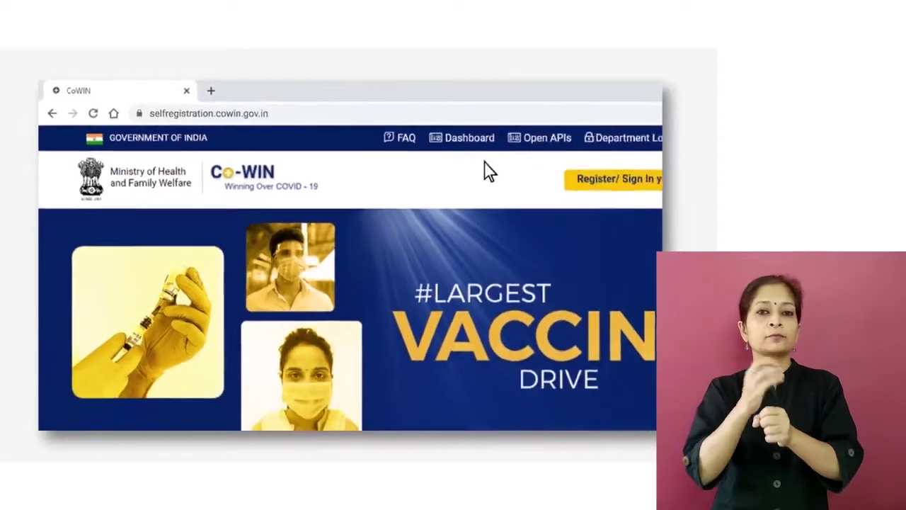
pyautogui.click(613, 180)
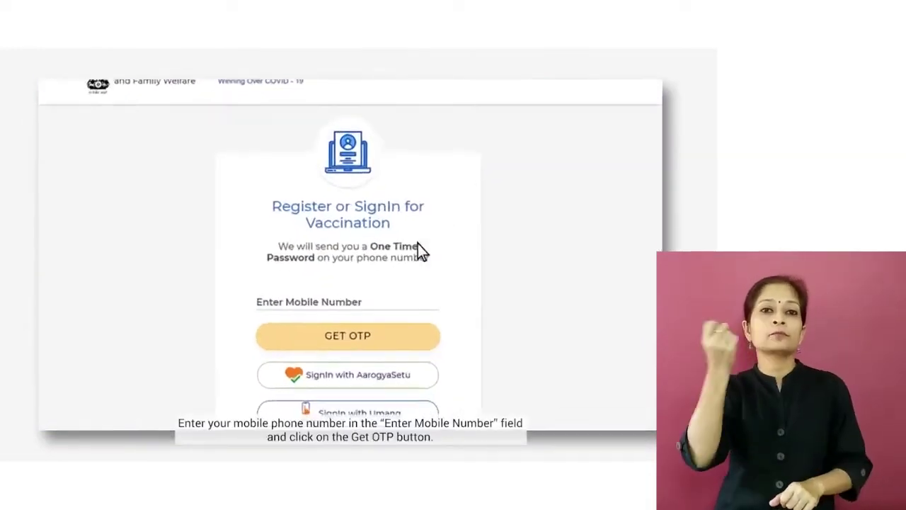
# Step: Enter the account's mobile number and request a one-time password
pyautogui.click(374, 294)
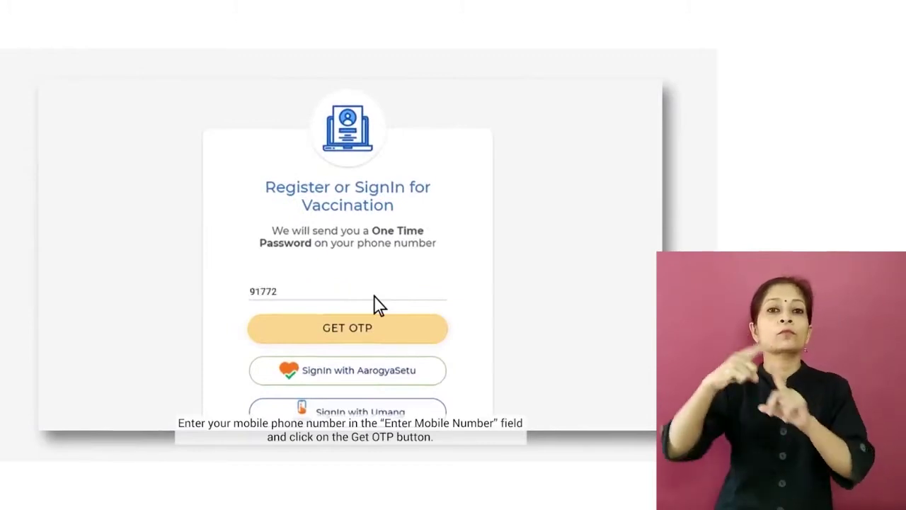
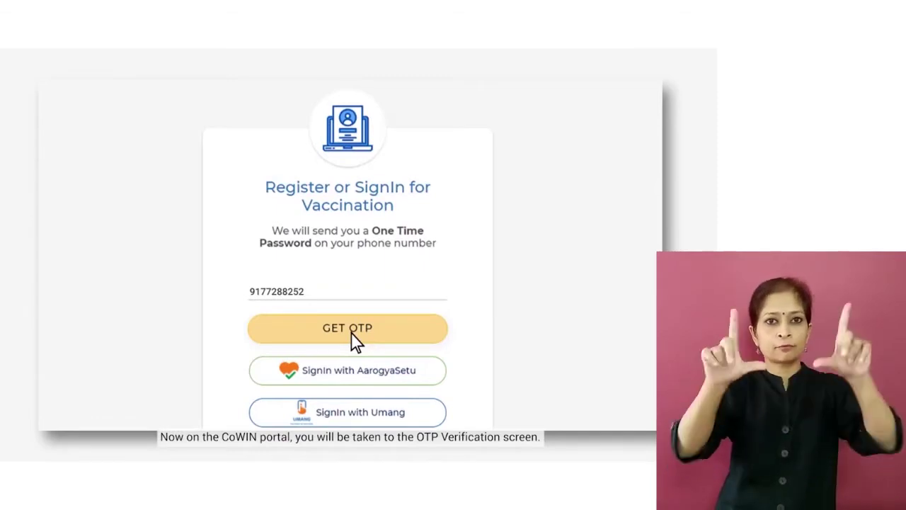
pyautogui.click(354, 340)
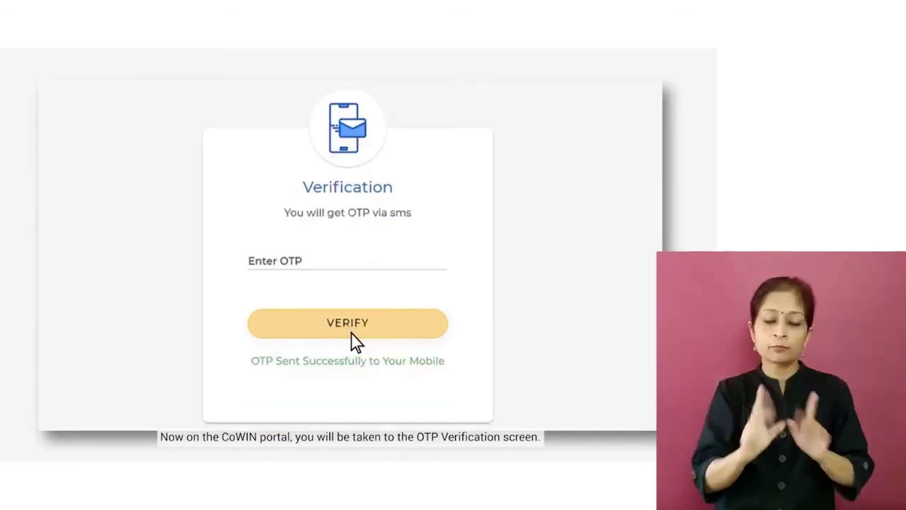
# Step: Enter the received 6-digit OTP and verify it to sign in
pyautogui.click(277, 273)
pyautogui.write('****')
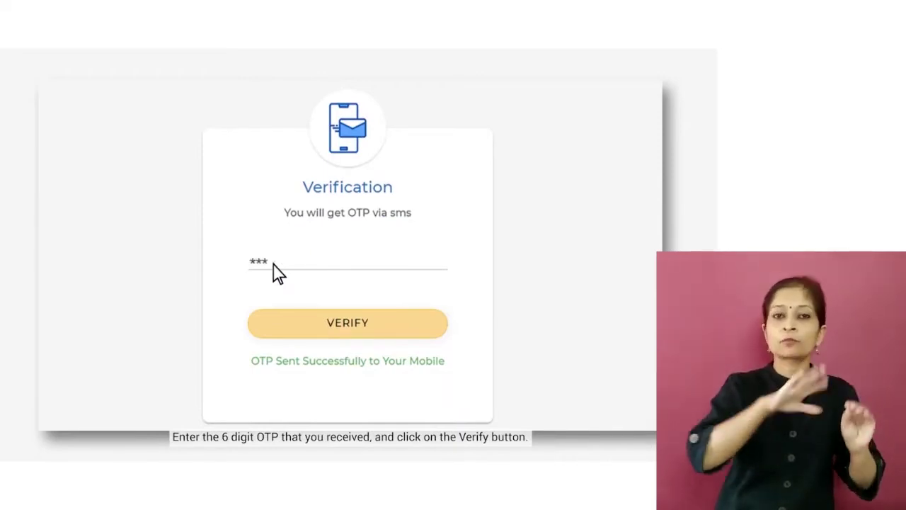
pyautogui.write('**')
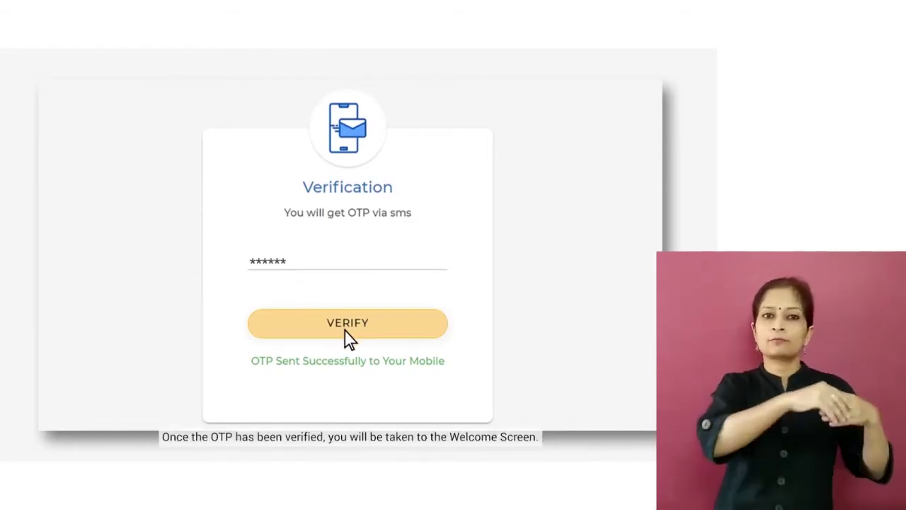
pyautogui.click(346, 350)
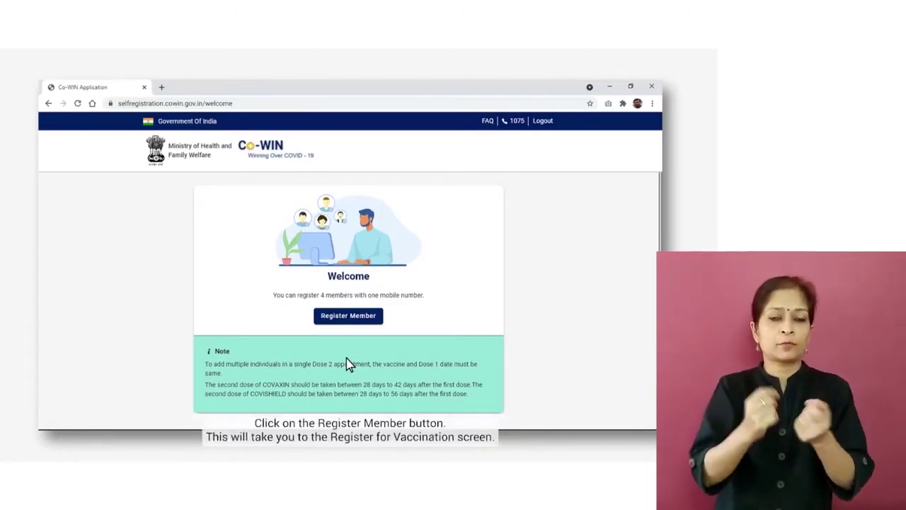
# Step: Choose Register Member on the Welcome page
pyautogui.click(352, 322)
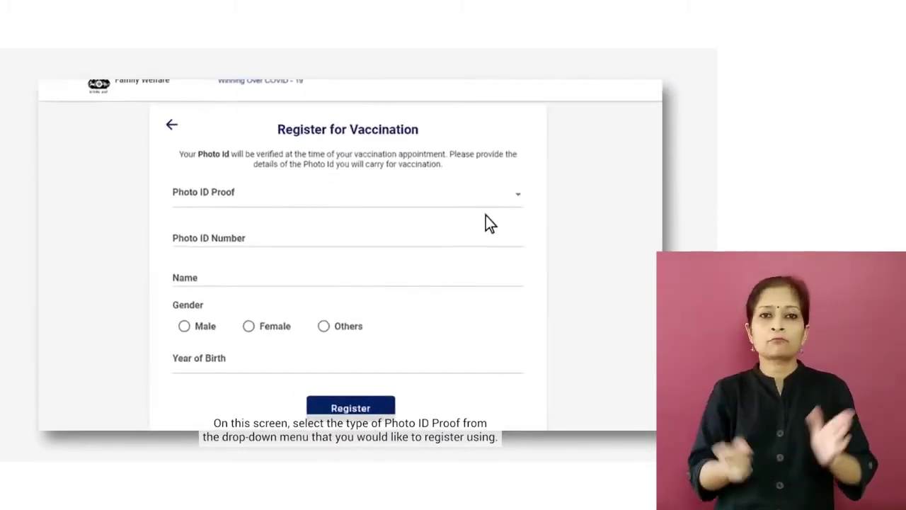
# Step: Expand the Photo ID Proof drop-down to show the accepted ID types
pyautogui.click(519, 196)
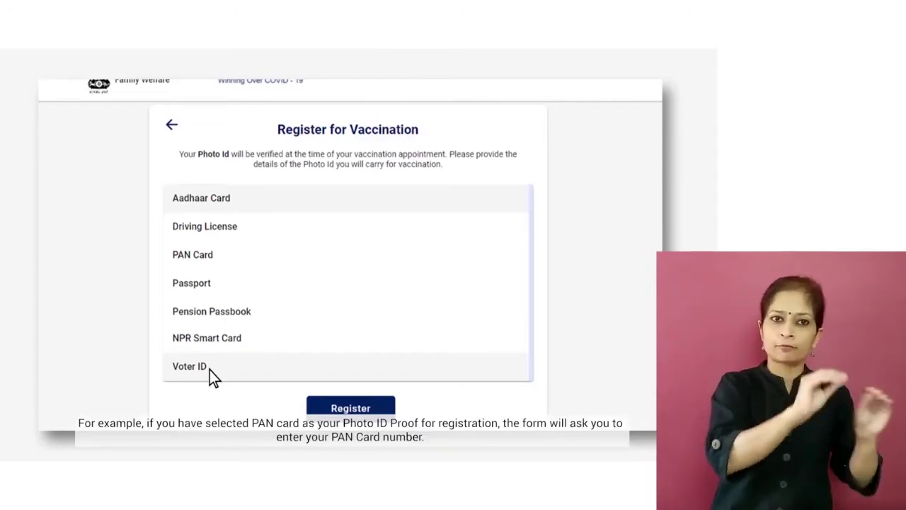
# Step: Register a member with PAN Card ID, their PAN number and name, Male, born 1987
pyautogui.click(215, 255)
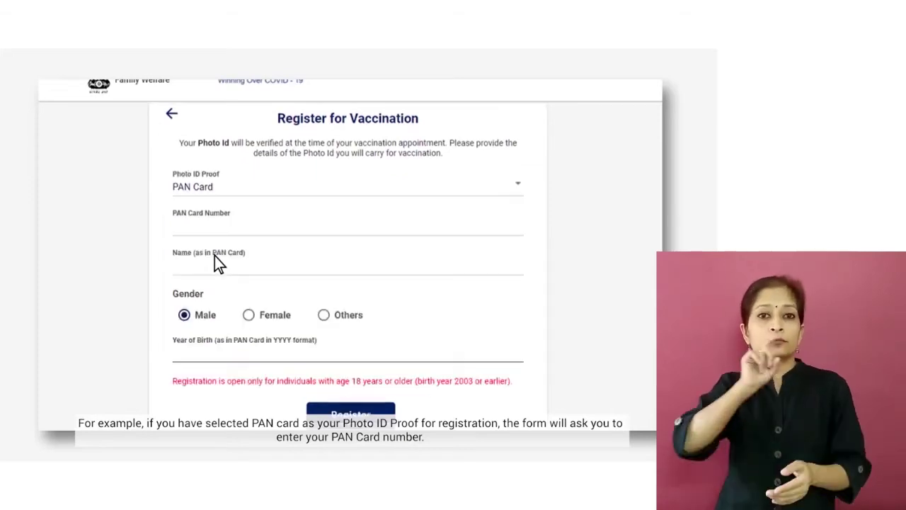
pyautogui.click(176, 235)
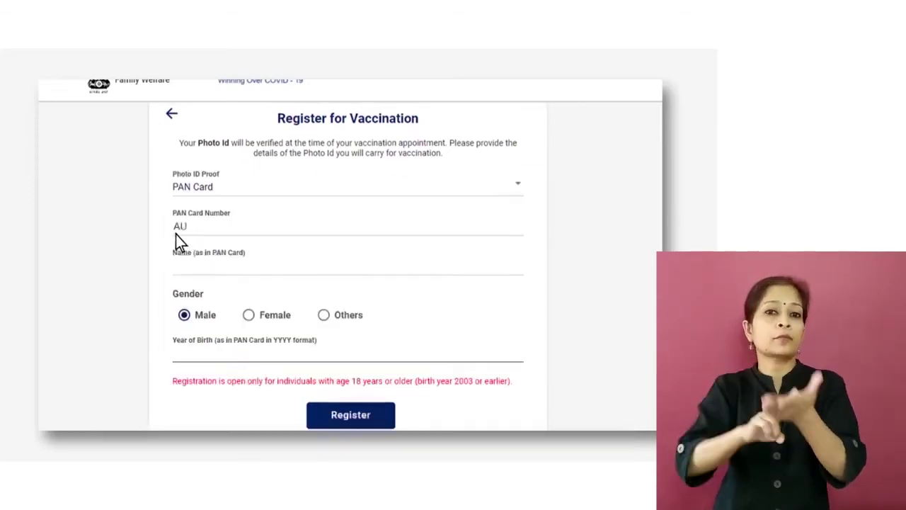
pyautogui.click(175, 268)
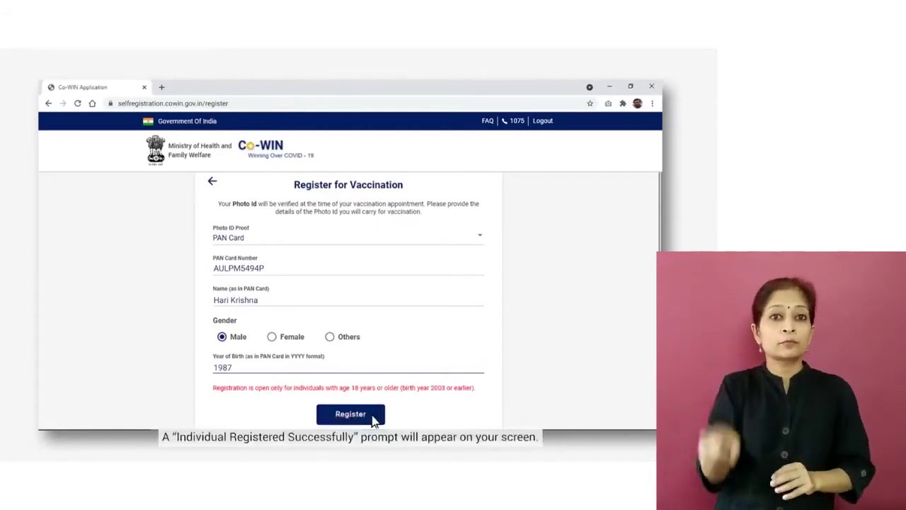
pyautogui.click(373, 417)
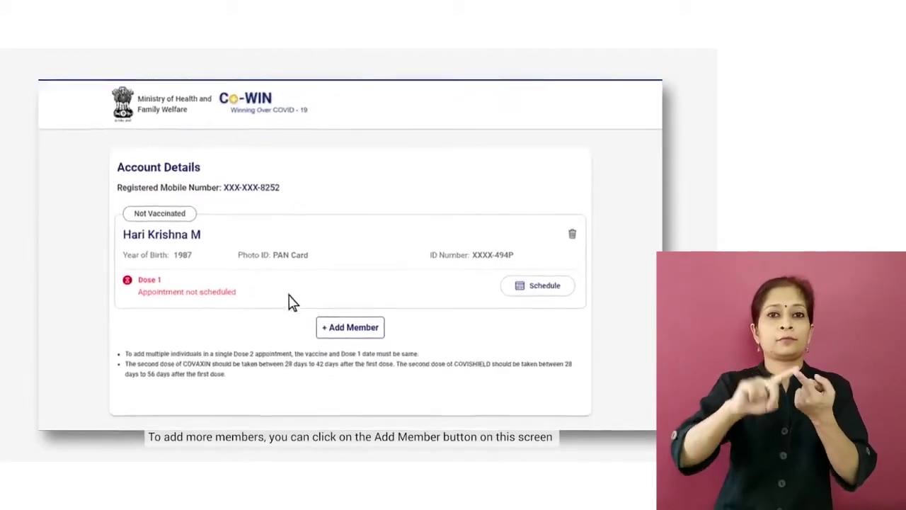
# Step: Add a second member using an Aadhaar Card photo ID, born 1985
pyautogui.click(352, 328)
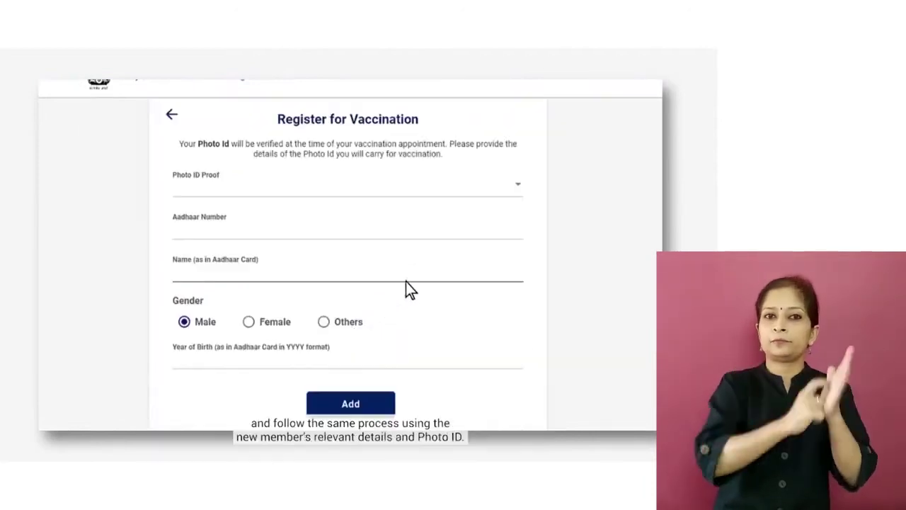
pyautogui.click(518, 185)
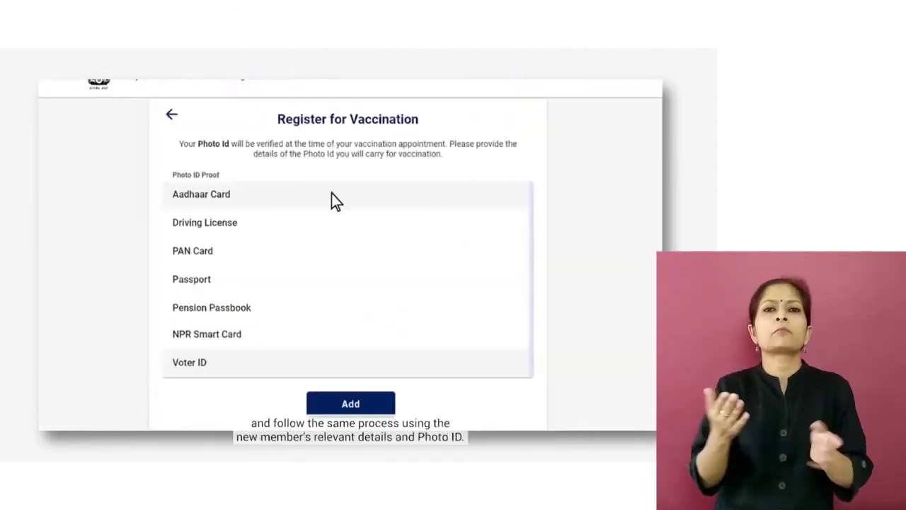
pyautogui.click(232, 198)
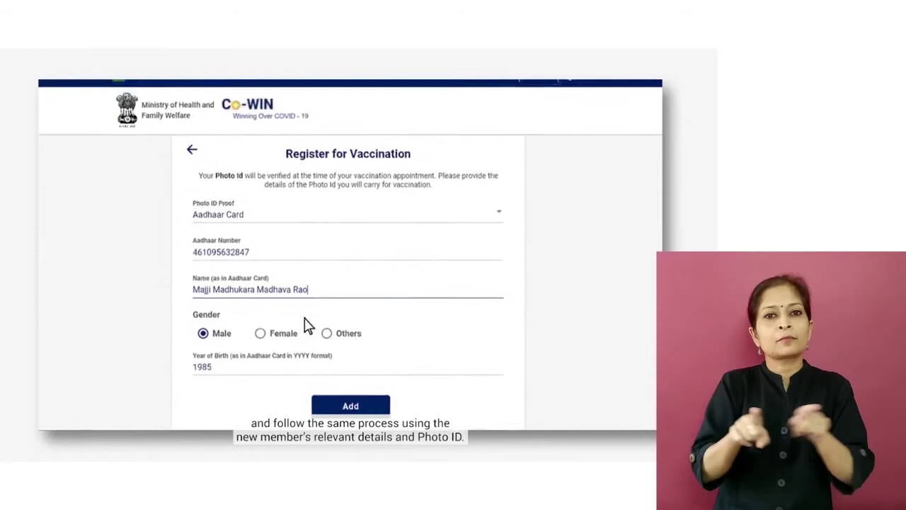
pyautogui.click(351, 407)
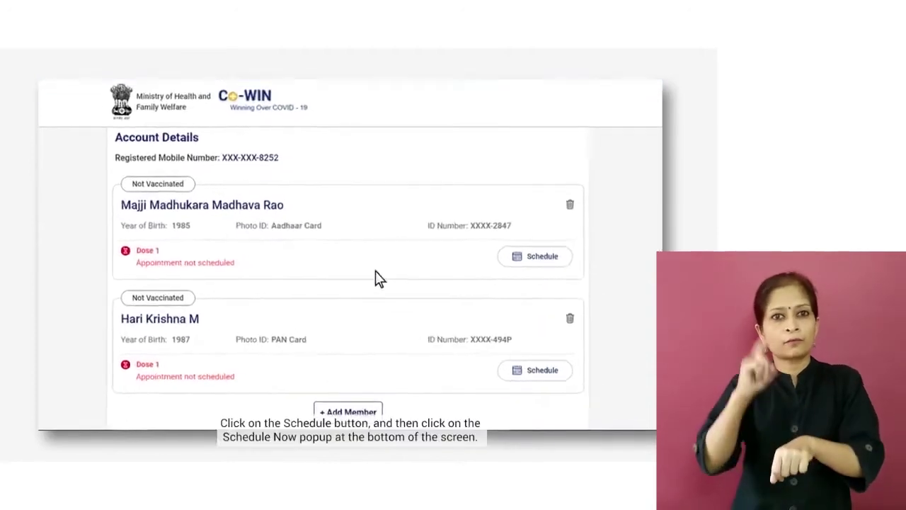
# Step: Select both members for Dose 1 and proceed with Schedule Now
pyautogui.click(521, 372)
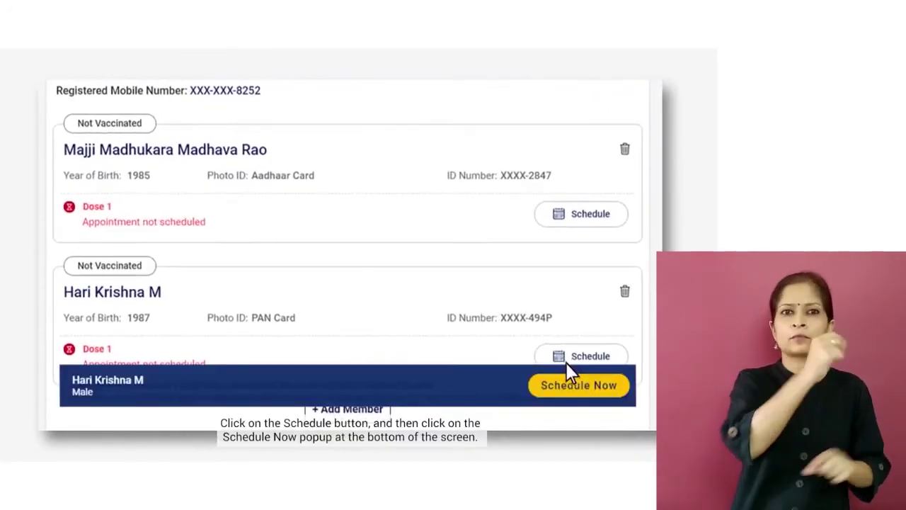
pyautogui.click(588, 391)
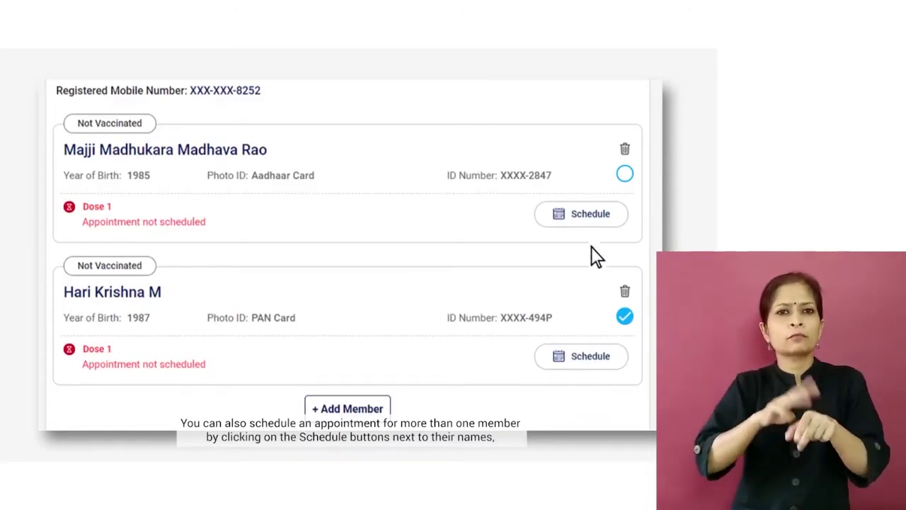
pyautogui.click(592, 221)
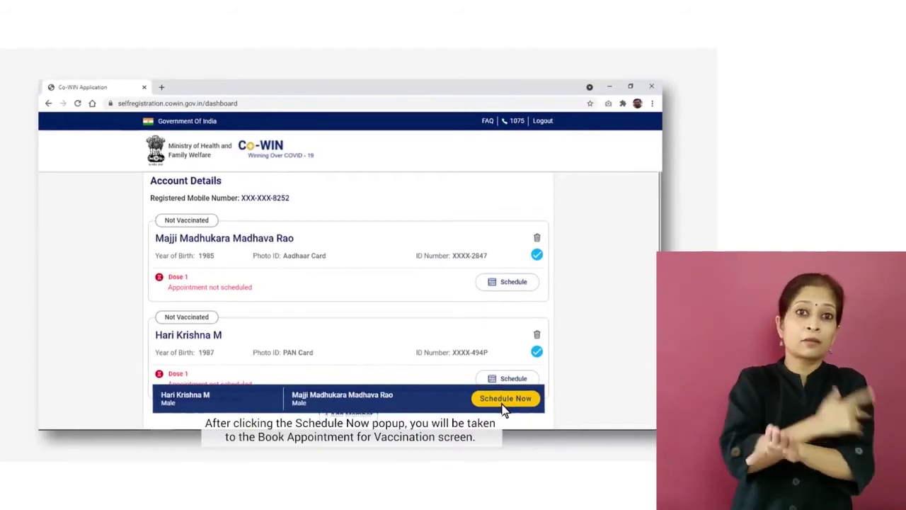
pyautogui.click(503, 402)
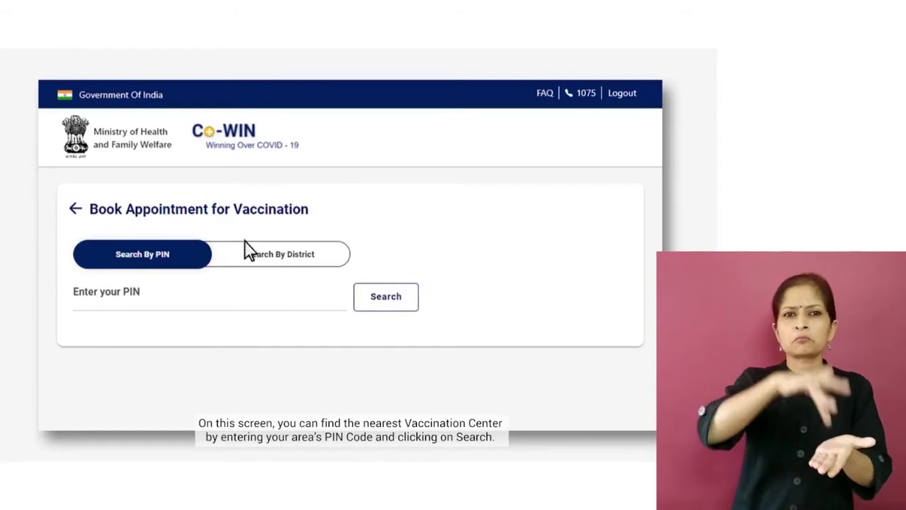
# Step: Search centres for PIN 400054, then switch to search by district
pyautogui.click(78, 312)
pyautogui.write('400054')
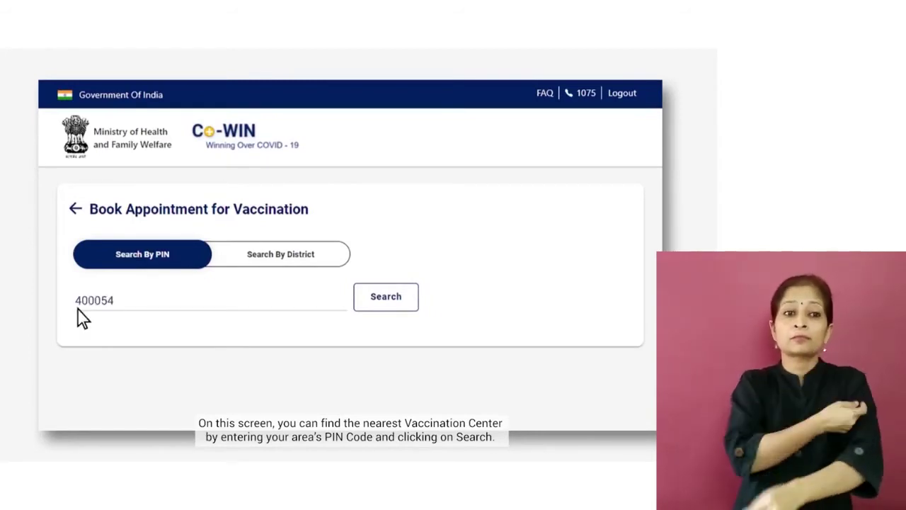
pyautogui.click(382, 225)
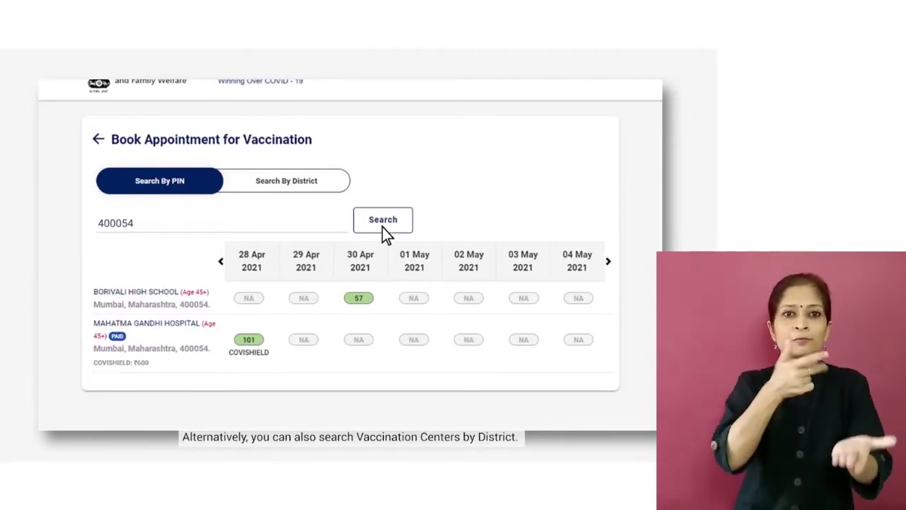
pyautogui.click(333, 181)
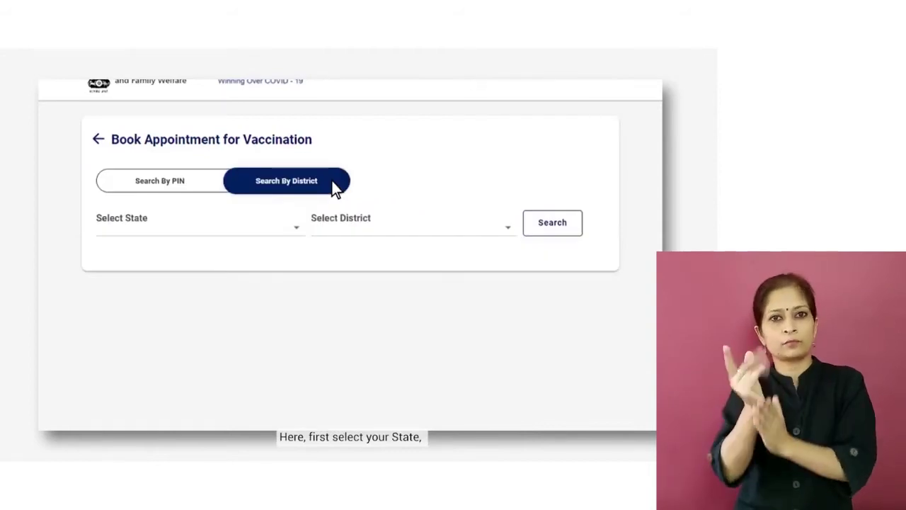
# Step: Search centres in Maharashtra, Mumbai and try a slot at a 45+ only centre
pyautogui.click(272, 227)
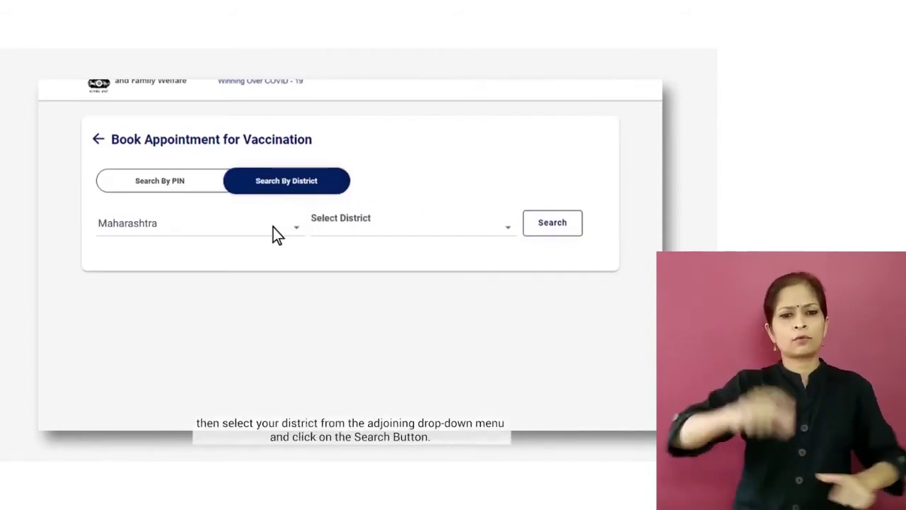
pyautogui.click(420, 234)
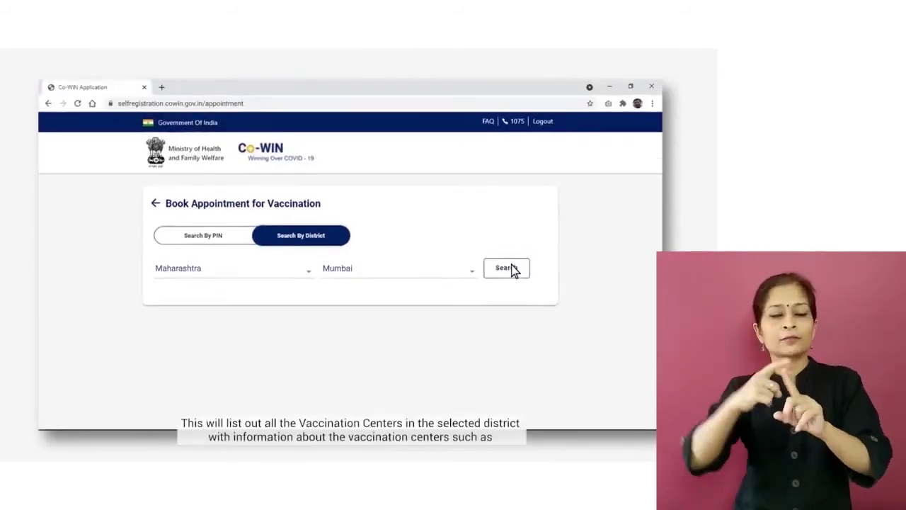
pyautogui.click(507, 269)
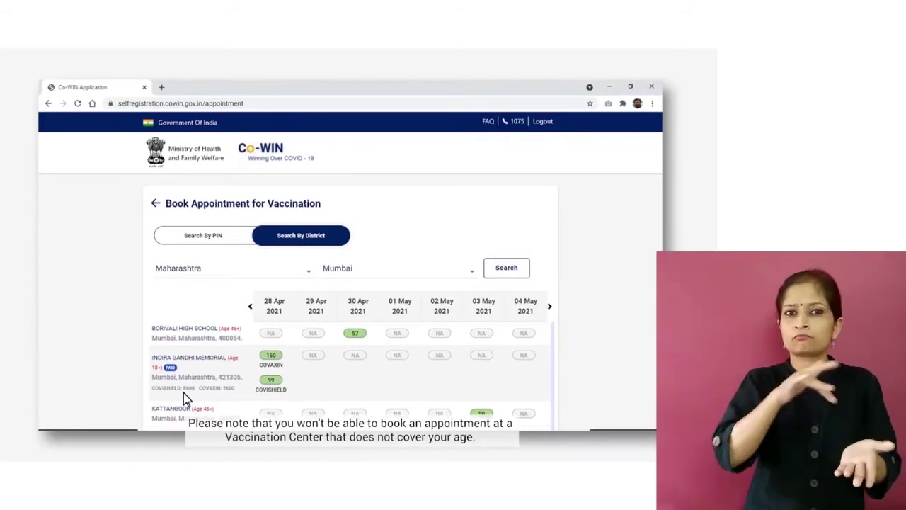
pyautogui.click(233, 330)
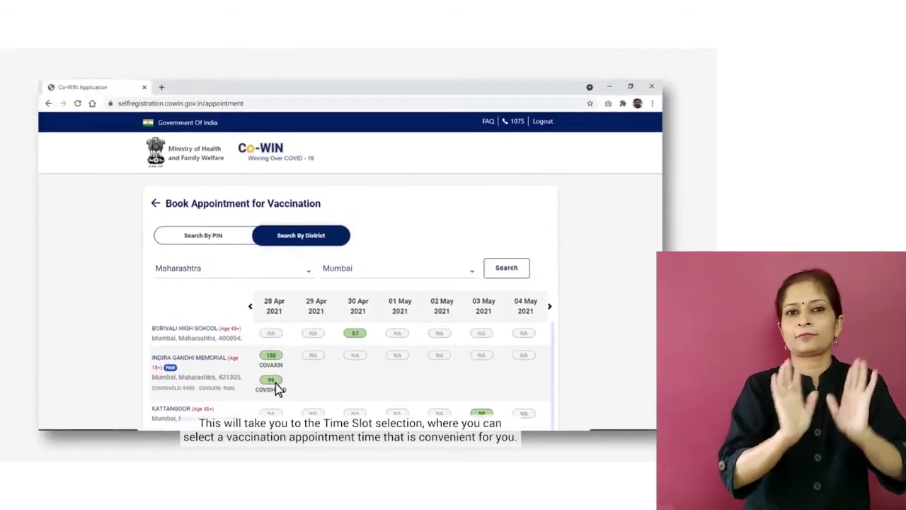
# Step: Book the Covishield slot at Indira Gandhi Memorial on 28 Apr 2021 for 11:00AM-01:00PM
pyautogui.click(275, 383)
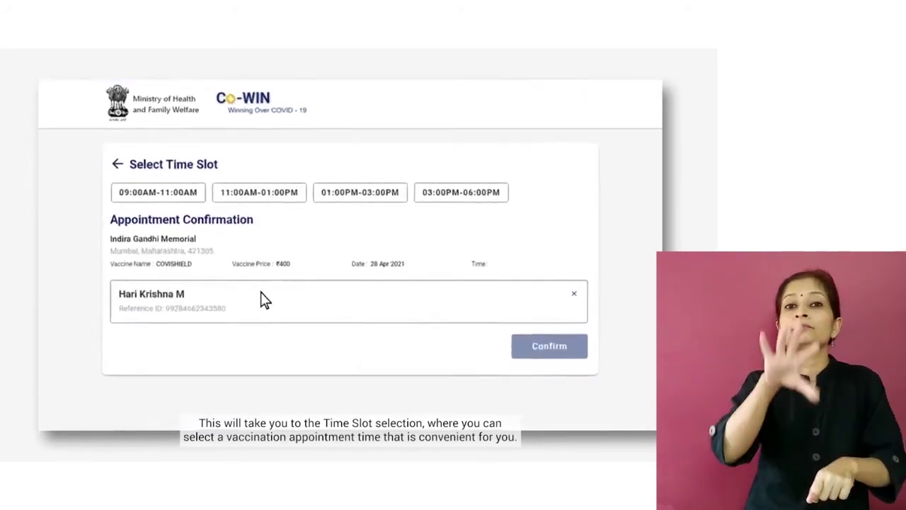
pyautogui.click(252, 174)
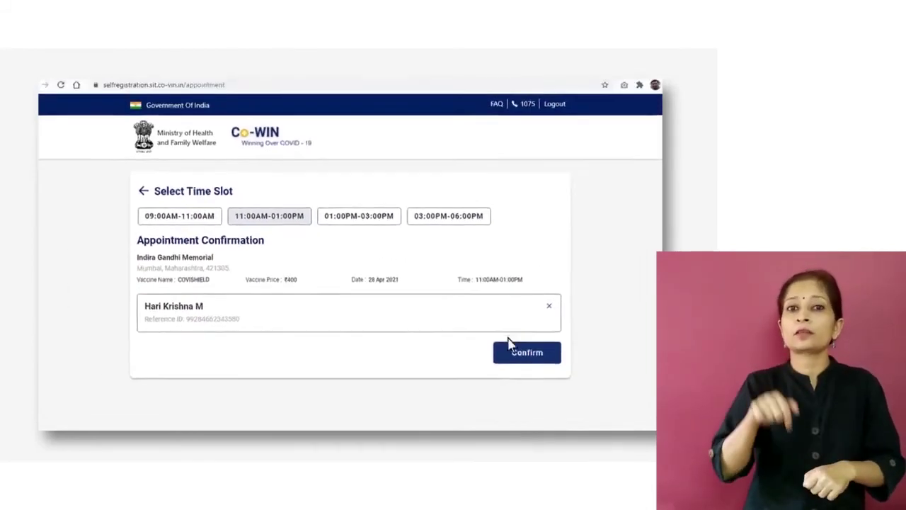
pyautogui.click(524, 352)
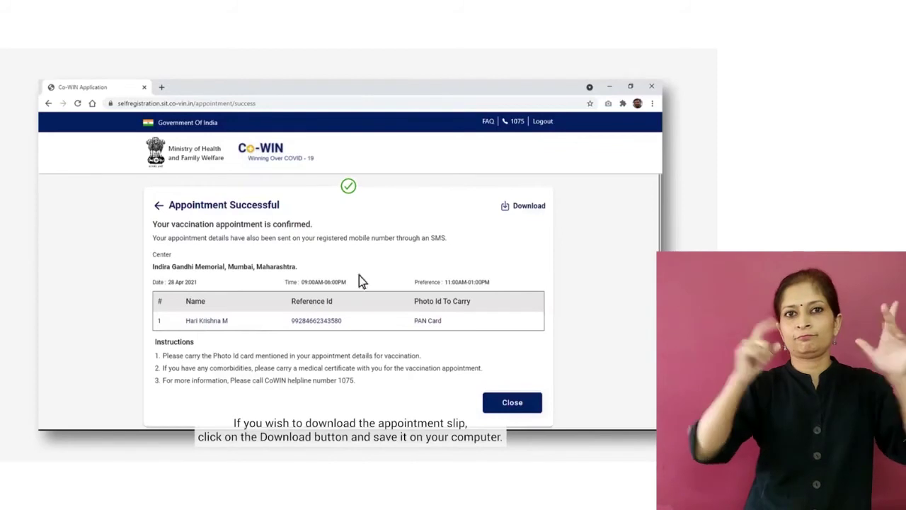
# Step: Download the appointment slip as Appointment_slip.pdf
pyautogui.click(518, 211)
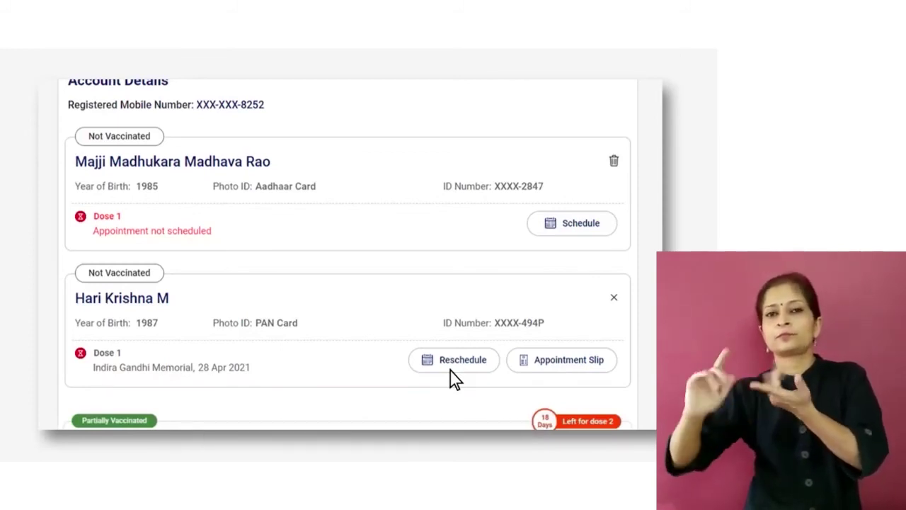
pyautogui.scroll(-2, 455, 379)
pyautogui.scroll(-2, 451, 370)
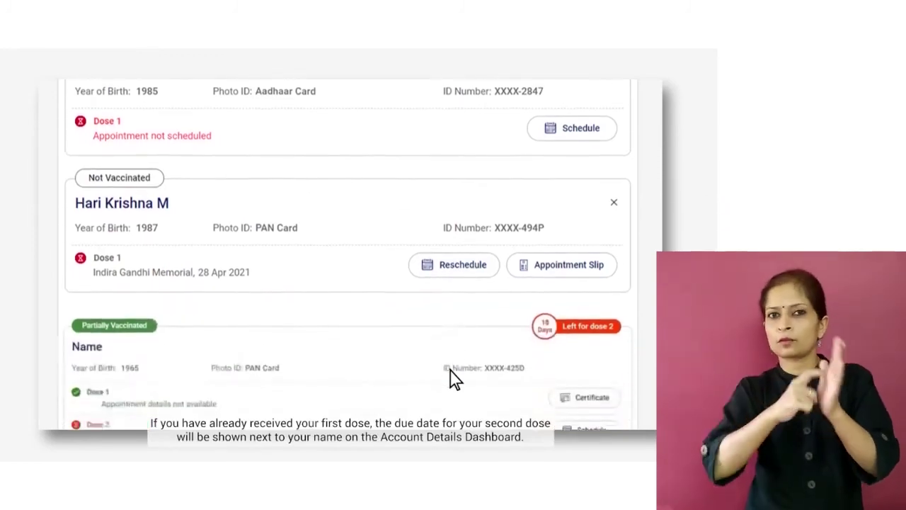